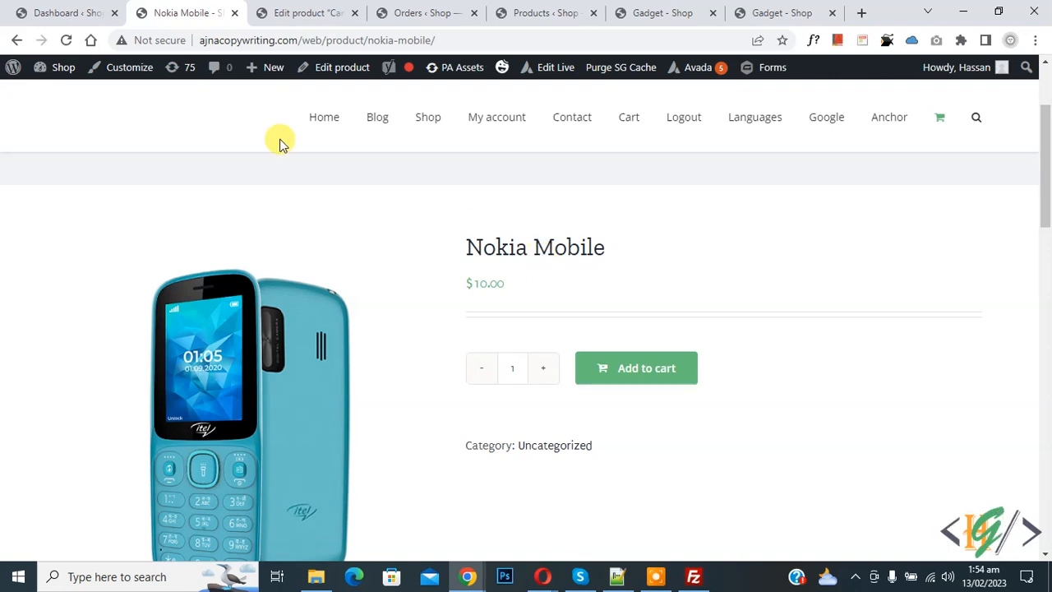
Search the plugin directory for 'wp code' from Plugins > Add New, showing WPCode active
left_click(62, 12)
scroll(279, 238, "down", 5)
scroll(279, 238, "down", 5)
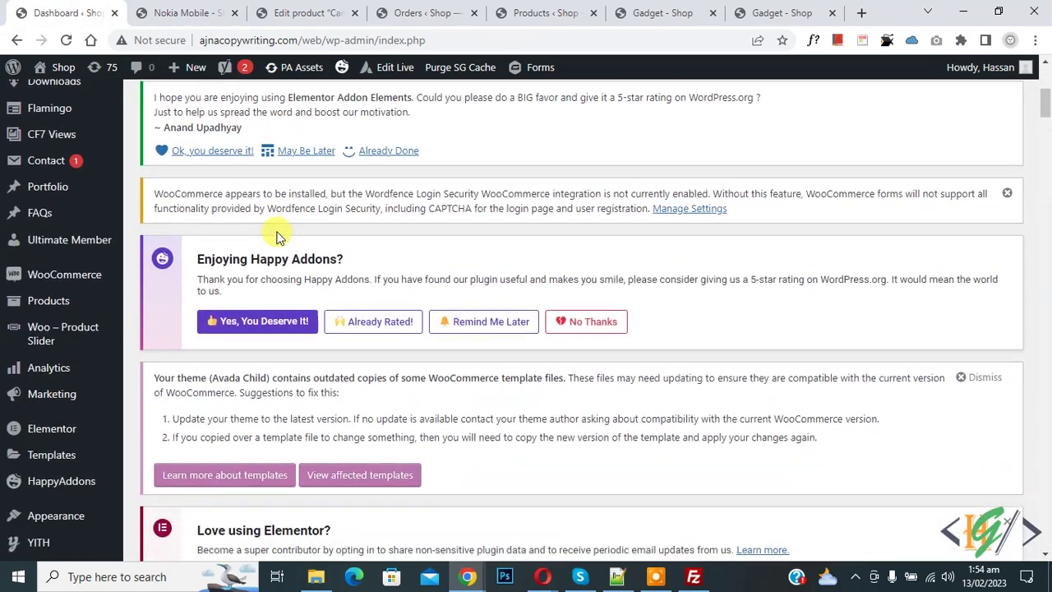
scroll(279, 239, "down", 3)
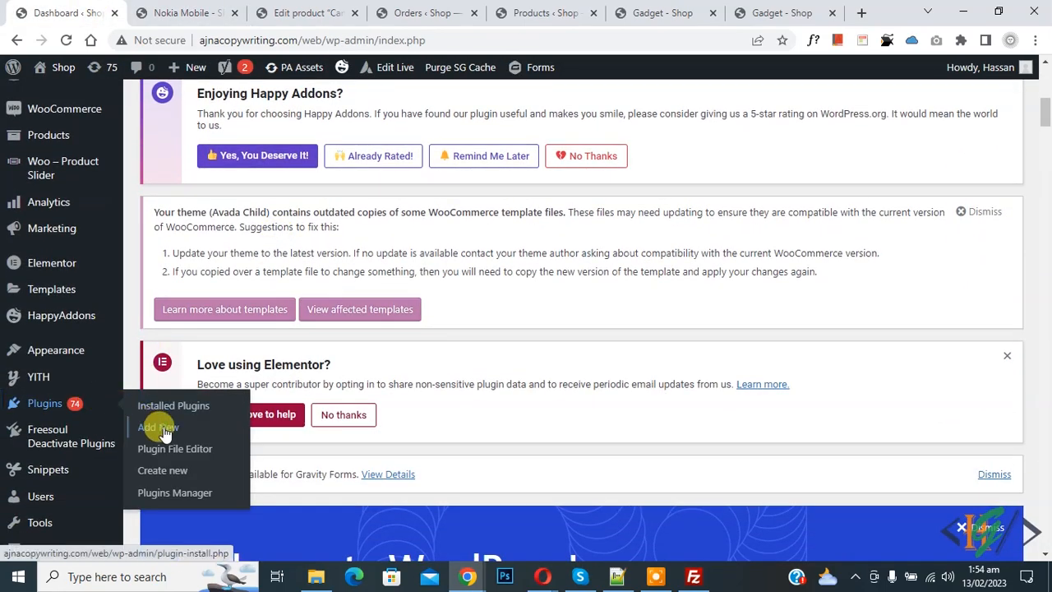
left_click(158, 427)
scroll(525, 328, "down", 3)
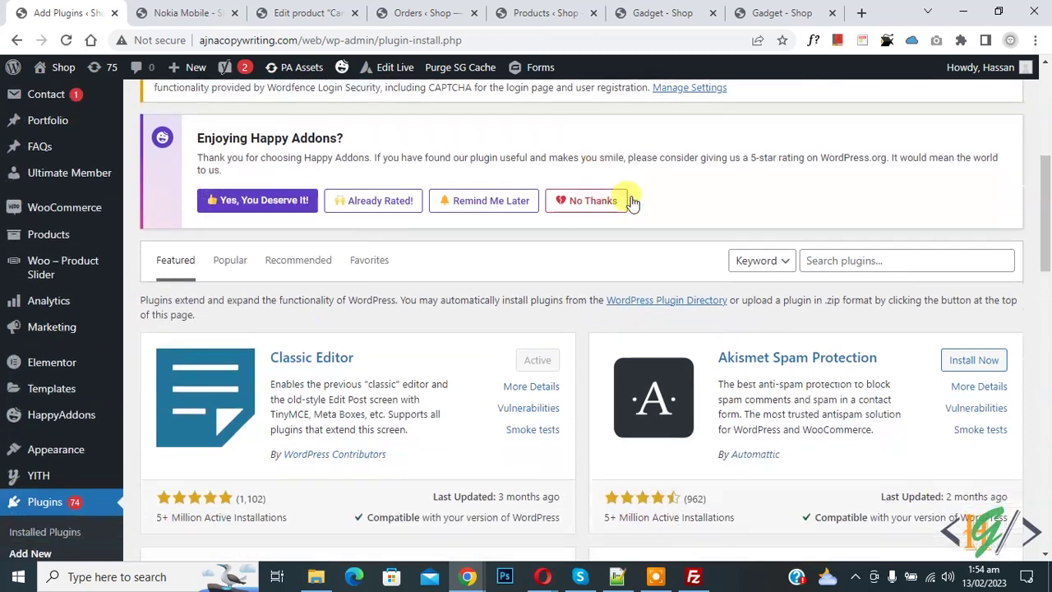
left_click(839, 261)
type("wp code")
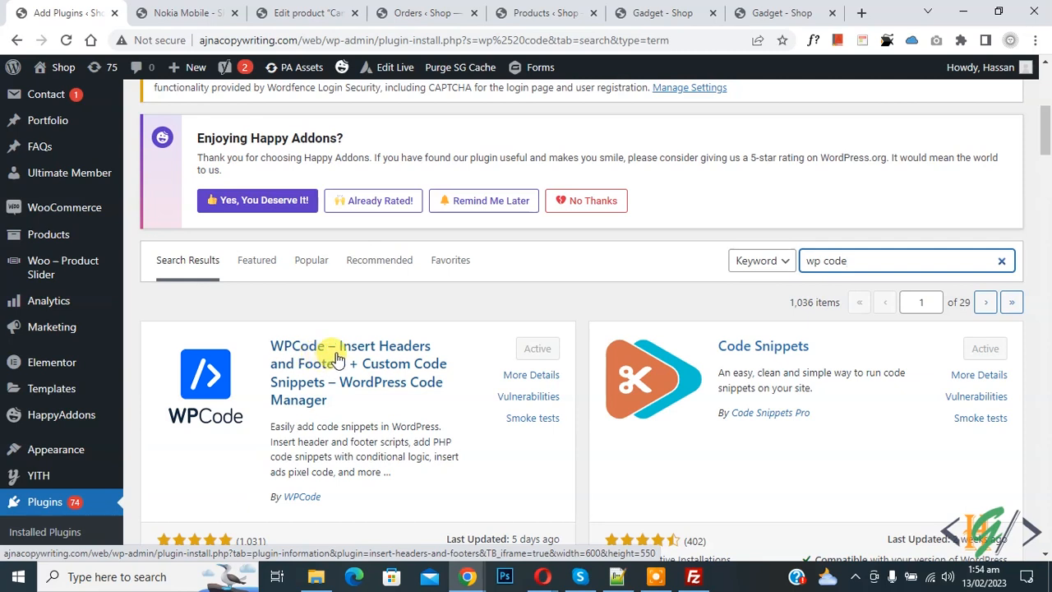
scroll(337, 355, "down", 5)
scroll(337, 355, "down", 3)
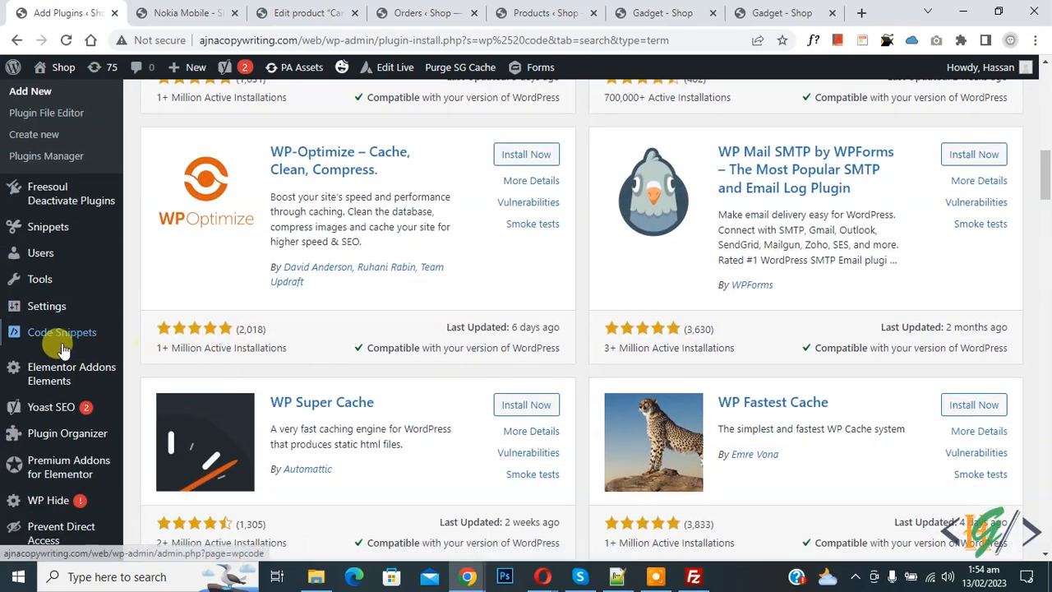
Start a blank 'Add Your Custom Code' snippet from Code Snippets > Add Snippet
mouse_move(62, 332)
left_click(170, 362)
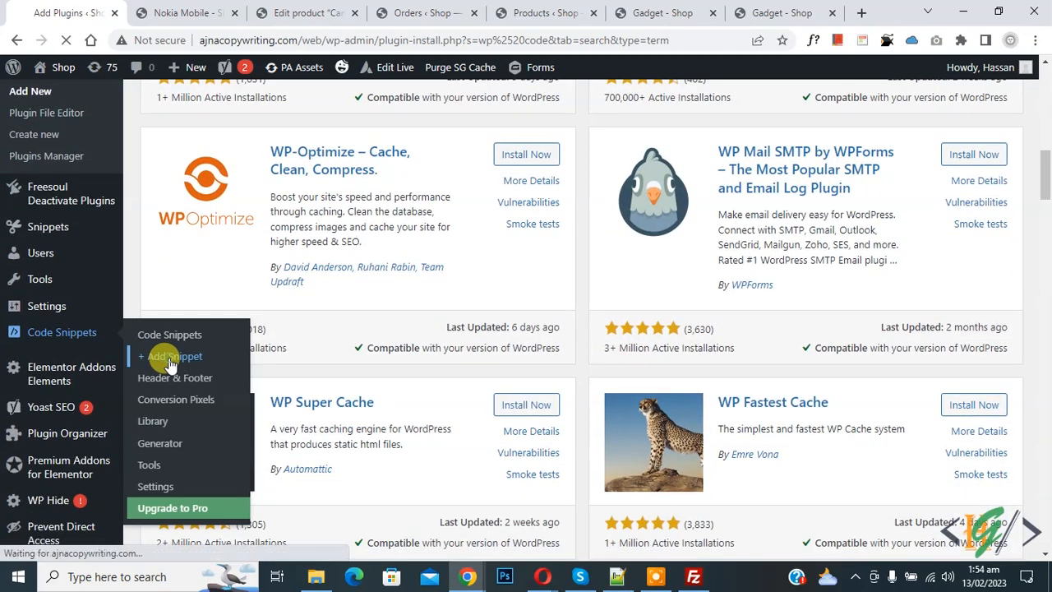
scroll(509, 230, "down", 3)
scroll(509, 230, "down", 3)
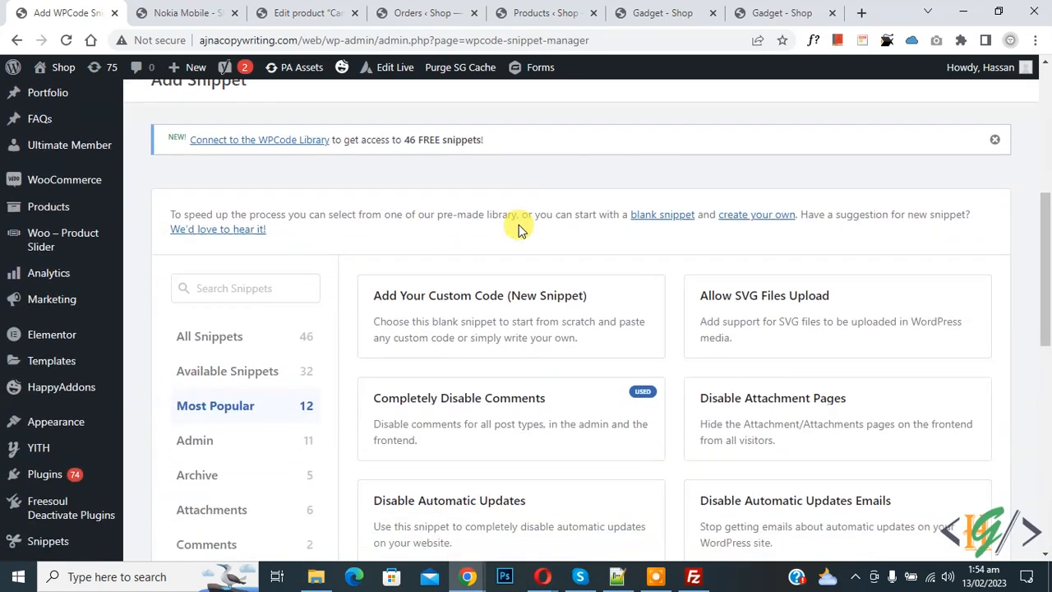
scroll(510, 230, "down", 2)
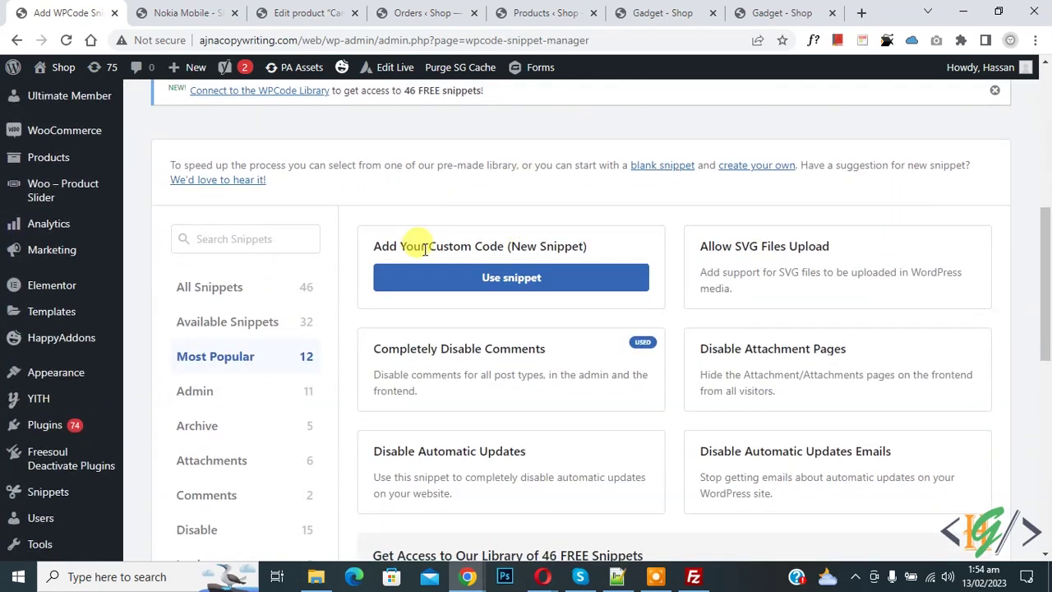
left_click(499, 277)
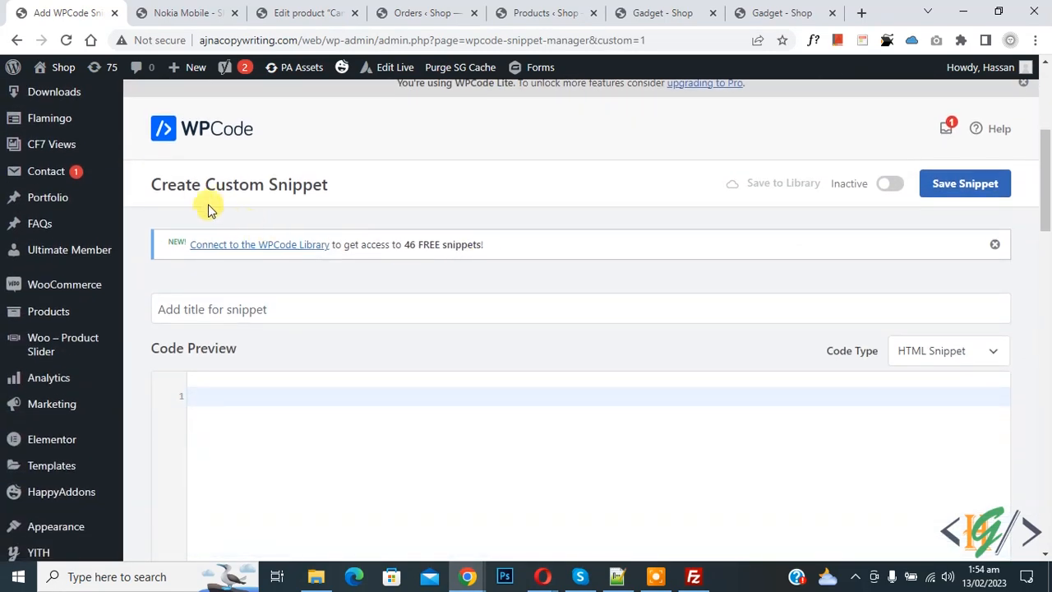
left_click_drag(201, 185, 379, 187)
left_click(380, 188)
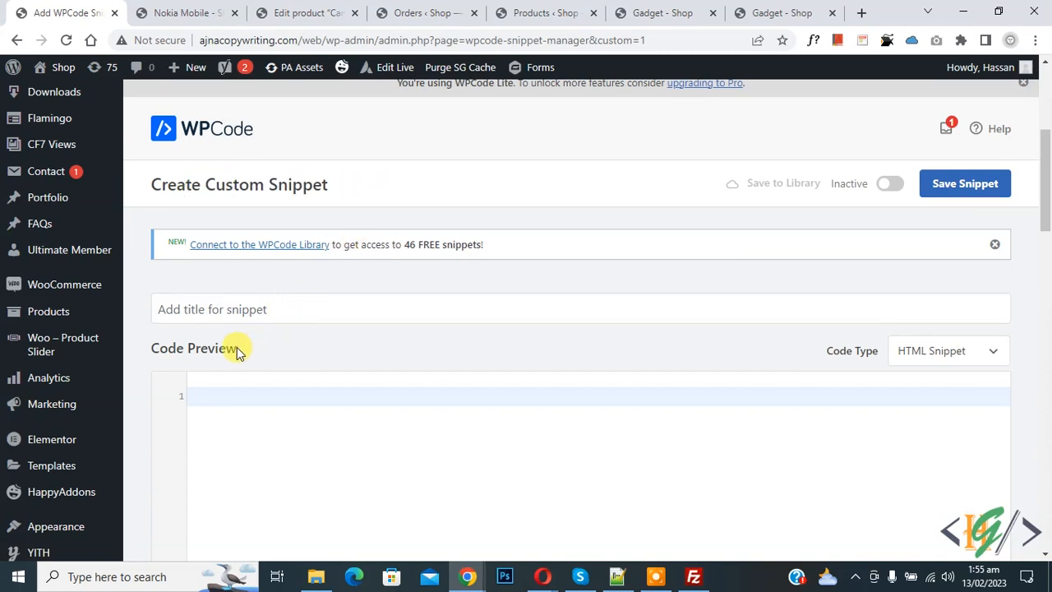
Make the snippet a PHP Snippet and paste the woocommerce_get_price_suffix filter adding 'suffix here'
left_click(931, 351)
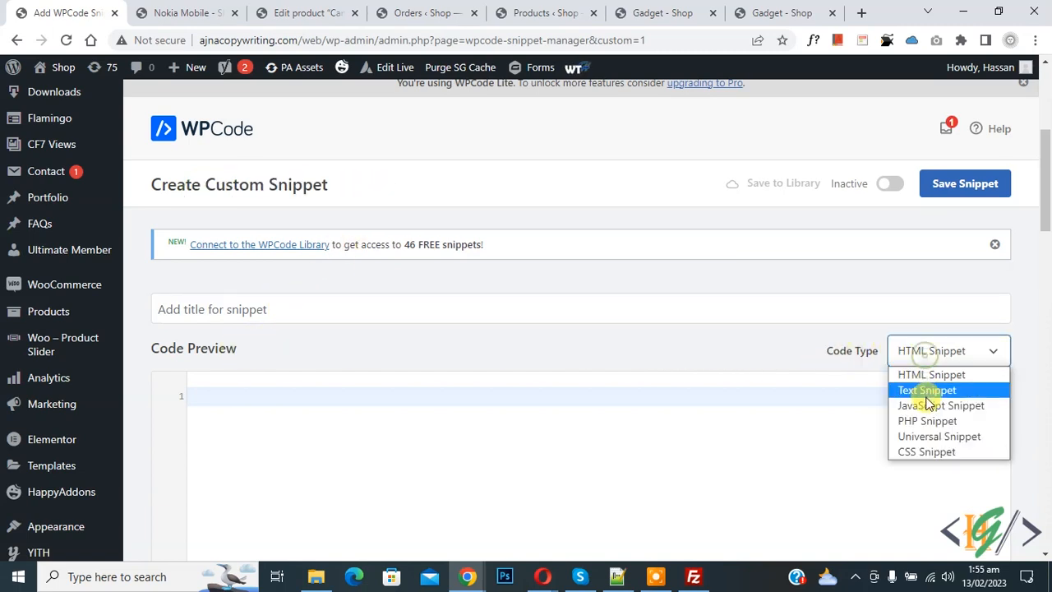
left_click(927, 423)
scroll(526, 329, "down", 1)
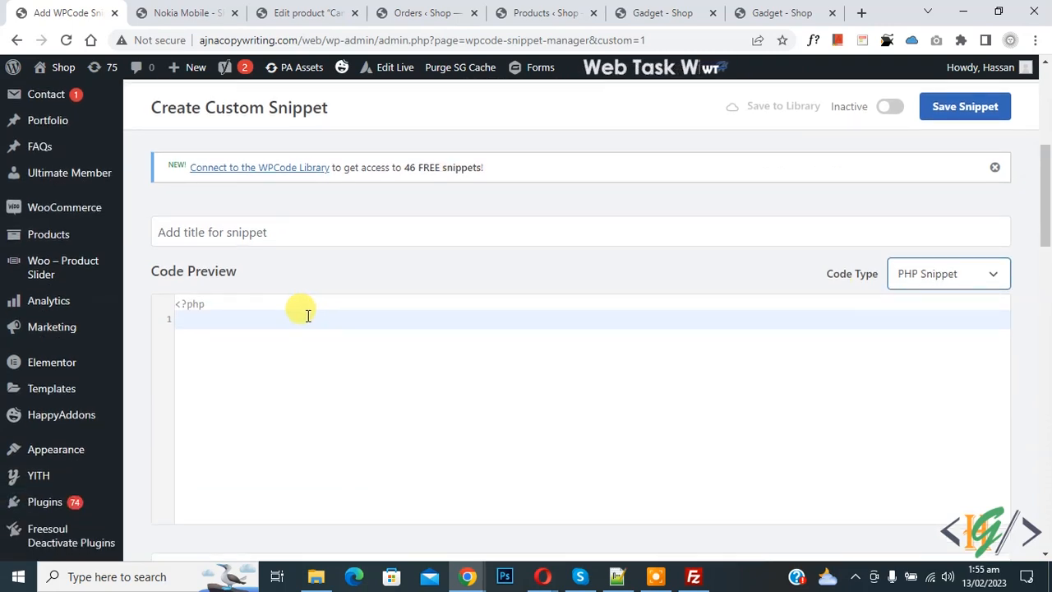
left_click(304, 316)
type("add_filter( 'woocommerce_get_price_suffix', 'wtwh_add_price_suffix', 99, 4 ); function wtwh_add_price_suffix( $html, $product, $price, $qty ){     $html .= ' suffix here';     return $html; }")
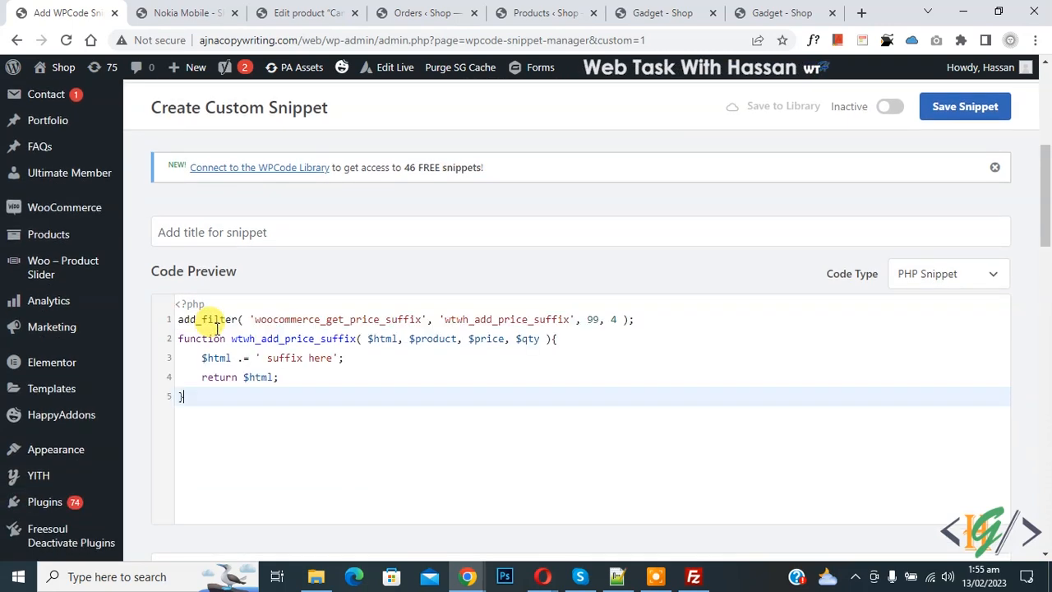
left_click_drag(205, 396, 156, 329)
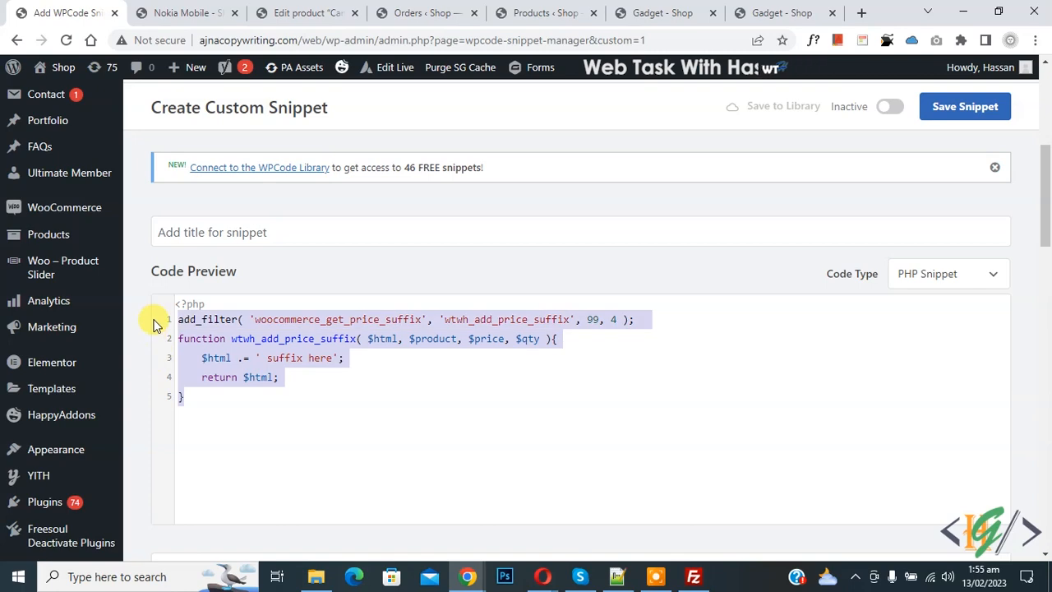
left_click(254, 367)
left_click(446, 318)
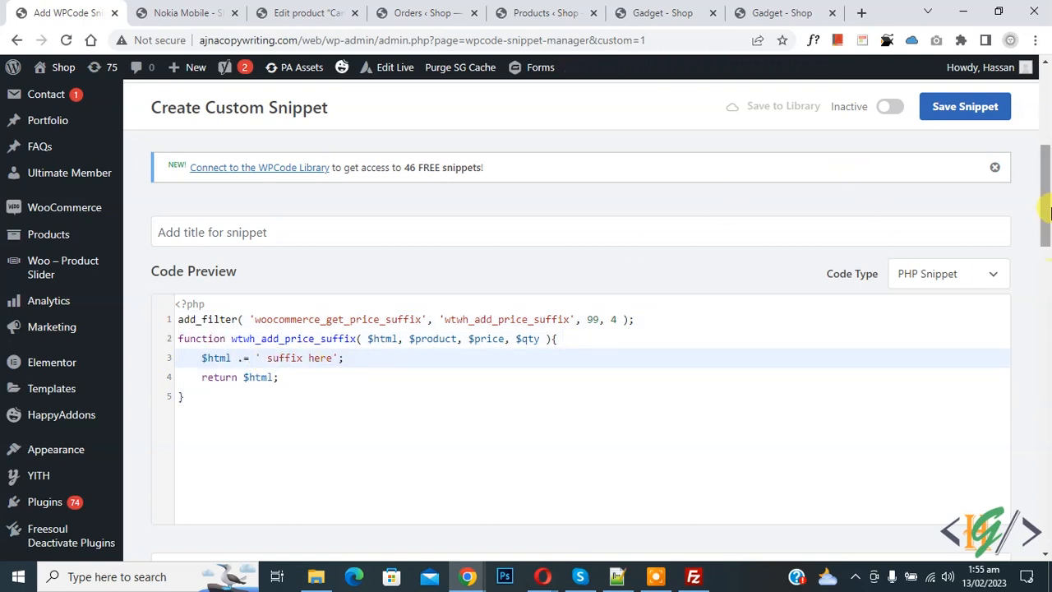
left_click_drag(1045, 173, 1040, 288)
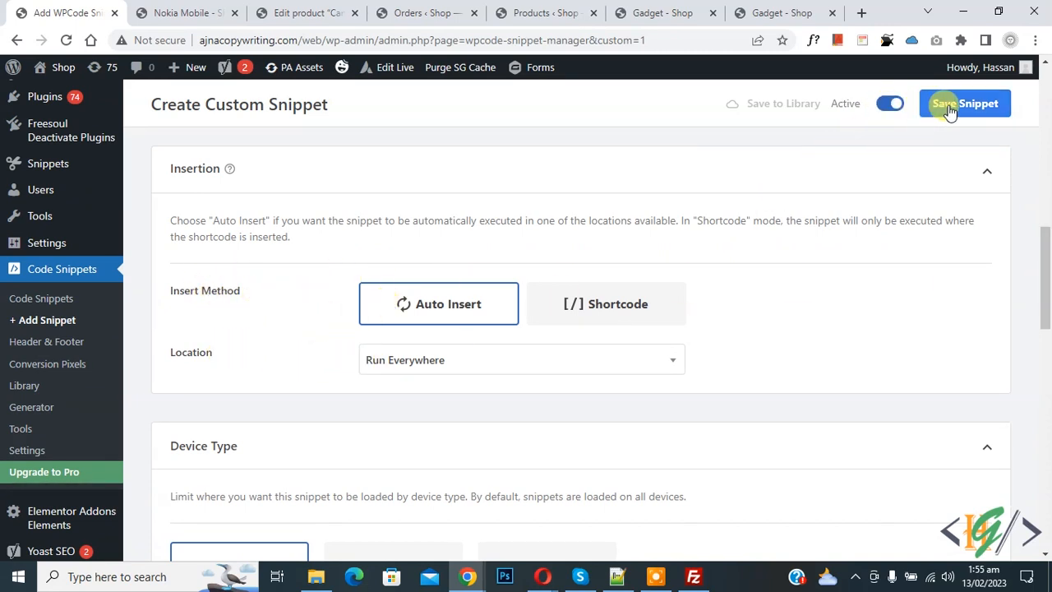
scroll(493, 263, "down", 2)
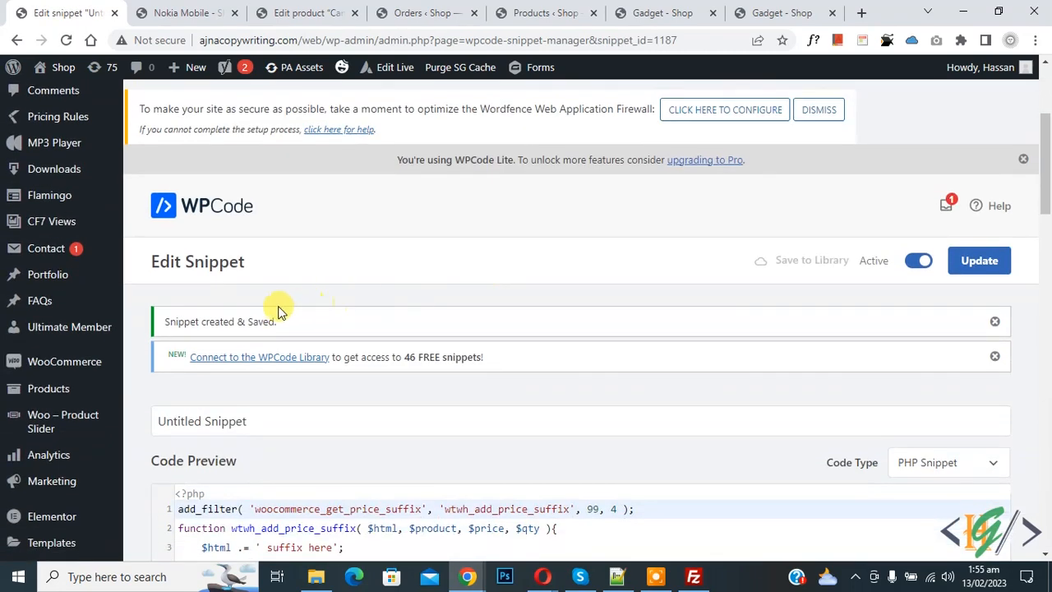
Reload the Nokia Mobile page and highlight the new '$10.00 suffix here' price
left_click_drag(223, 321, 267, 321)
left_click(312, 322)
left_click(183, 12)
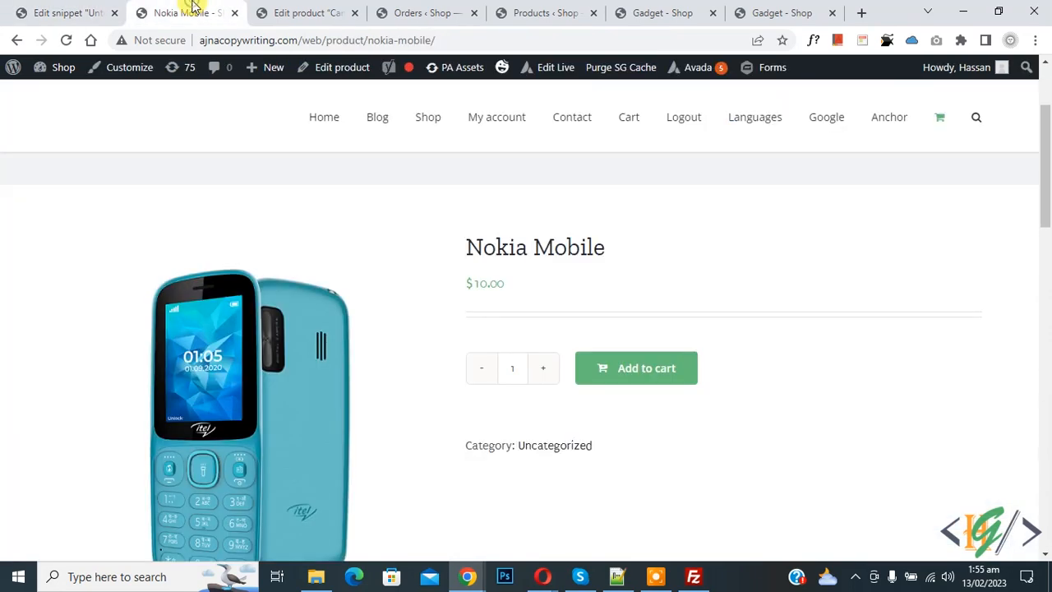
left_click(629, 72)
scroll(515, 279, "down", 3)
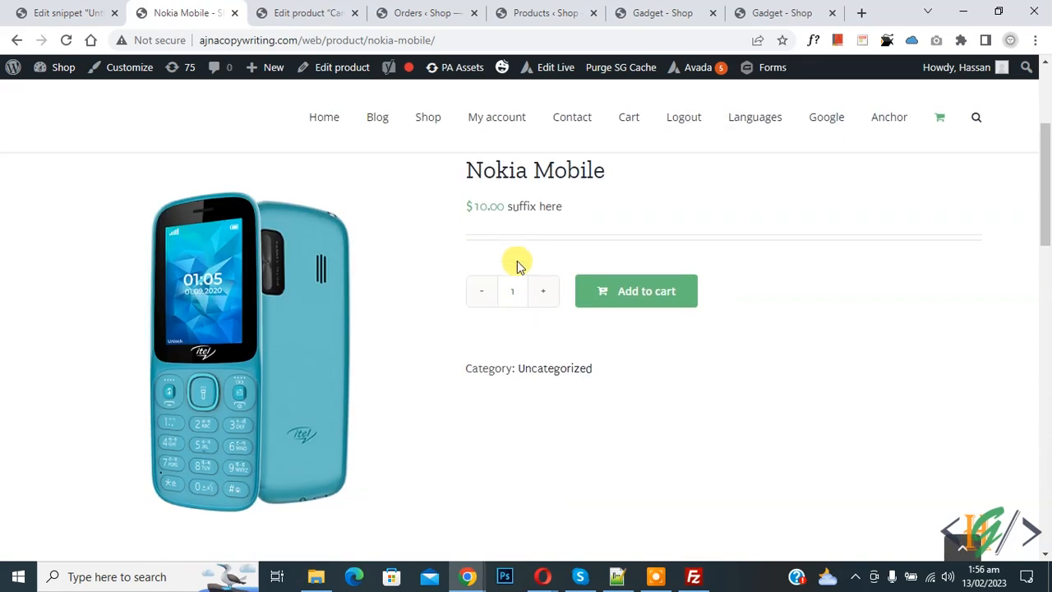
left_click_drag(511, 207, 560, 210)
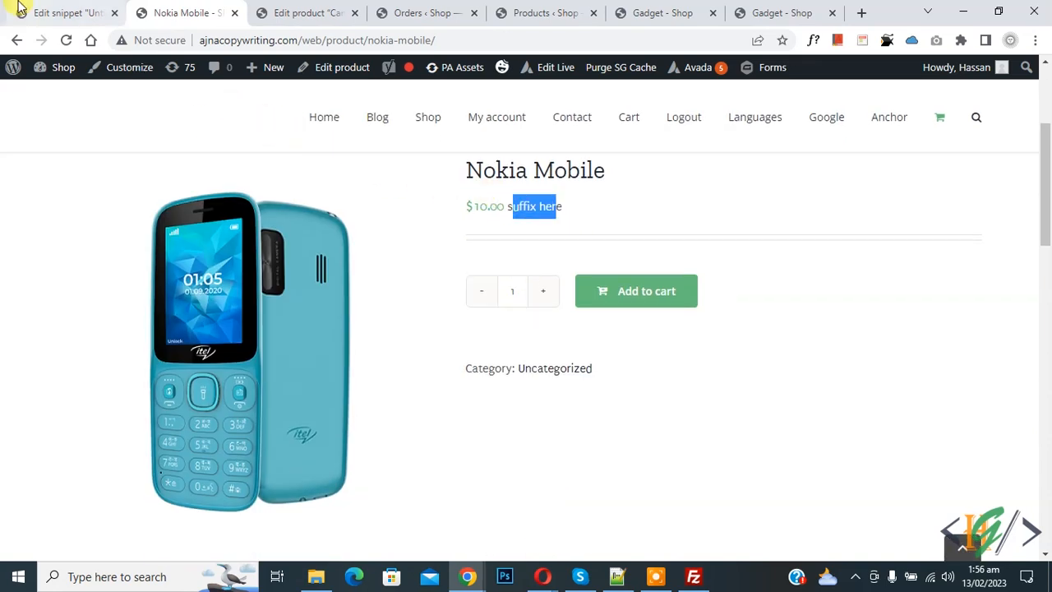
left_click(65, 12)
scroll(501, 320, "down", 3)
Paste the woocommerce_get_price_html 'Prefix here' filter below line 5 and update the snippet
left_click(346, 358)
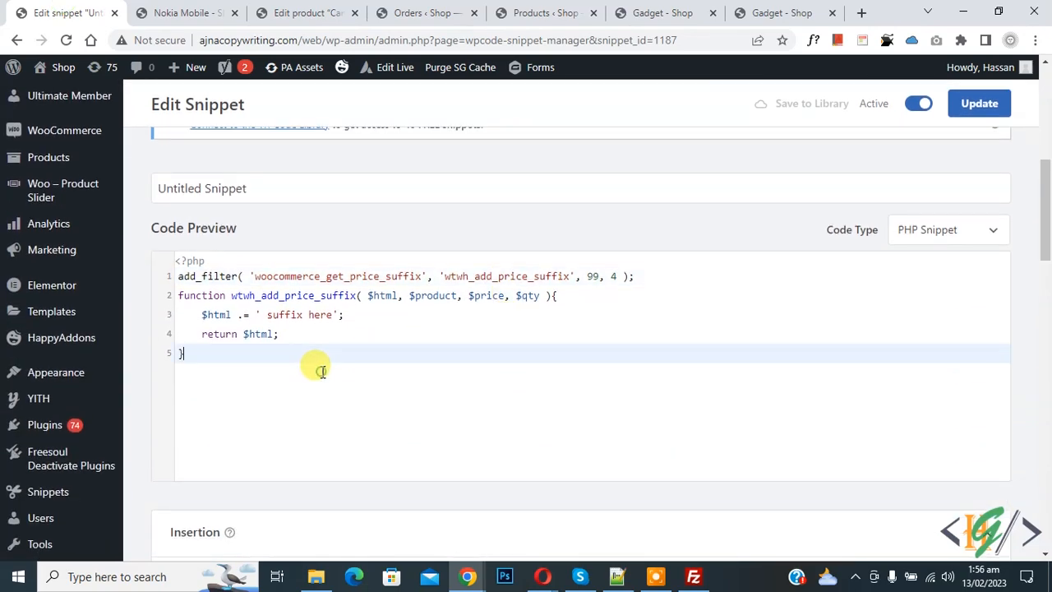
key("Return")
key("Return")
type("add_filter( 'woocommerce_get_price_html', 'wtwh_add_price_prefix', 99, 2 ); function wtwh_add_price_prefix( $price, $product ){ \t$price = 'Prefix here ' . $price; \treturn $price; }")
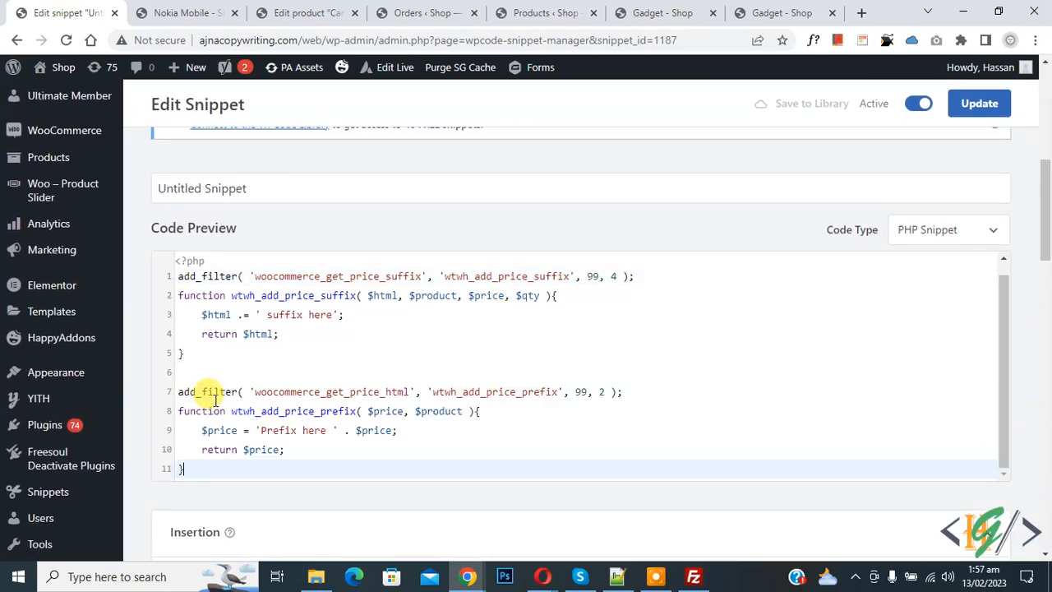
left_click_drag(261, 429, 326, 430)
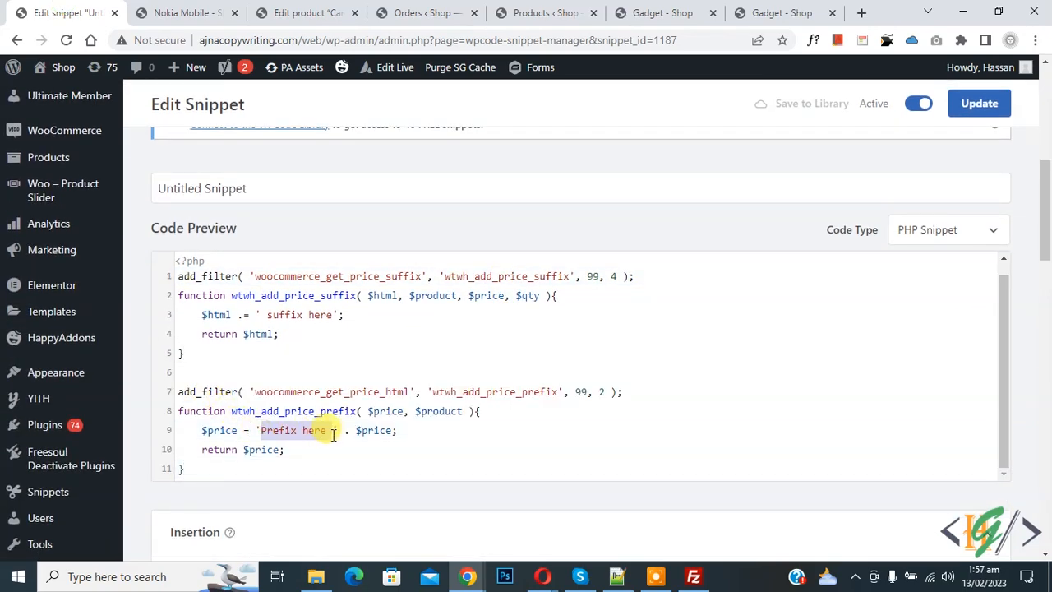
left_click_drag(267, 314, 327, 314)
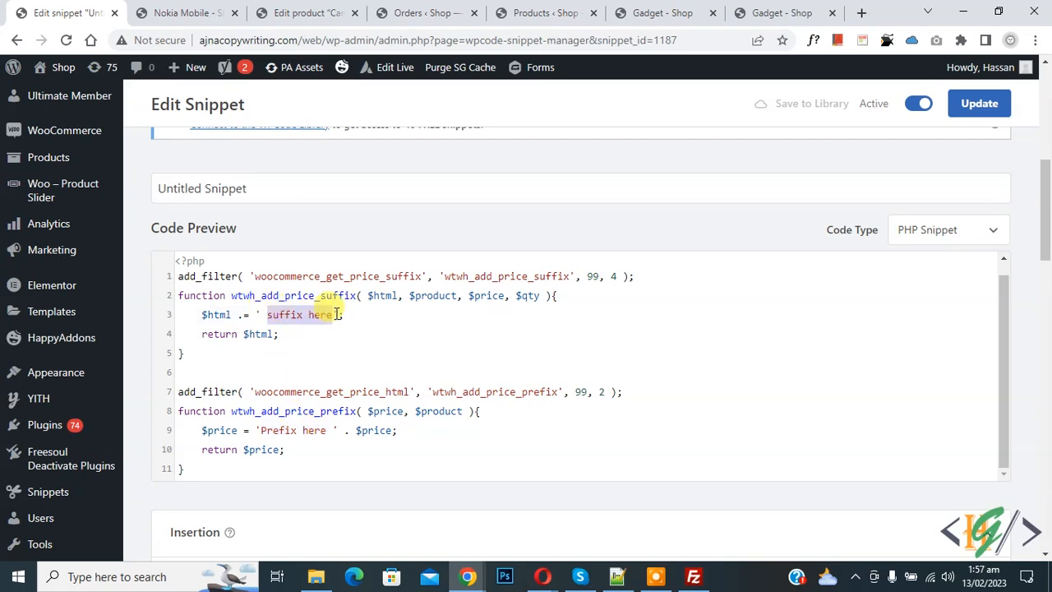
left_click(980, 103)
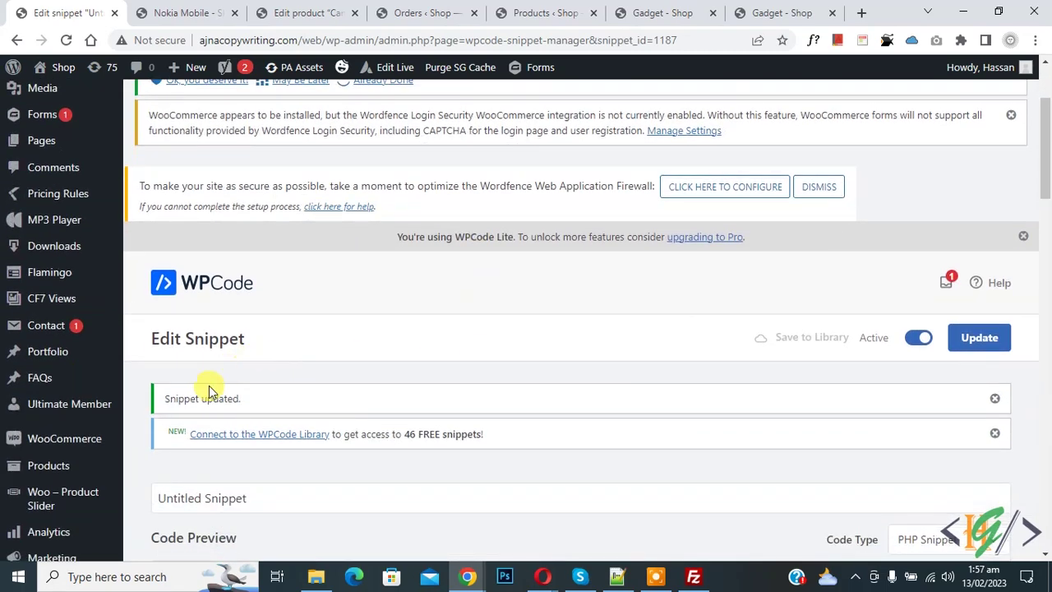
Purge SG Cache on the Nokia Mobile page so the price reads 'Prefix here $10.00 suffix here'
double_click(215, 414)
left_click(181, 13)
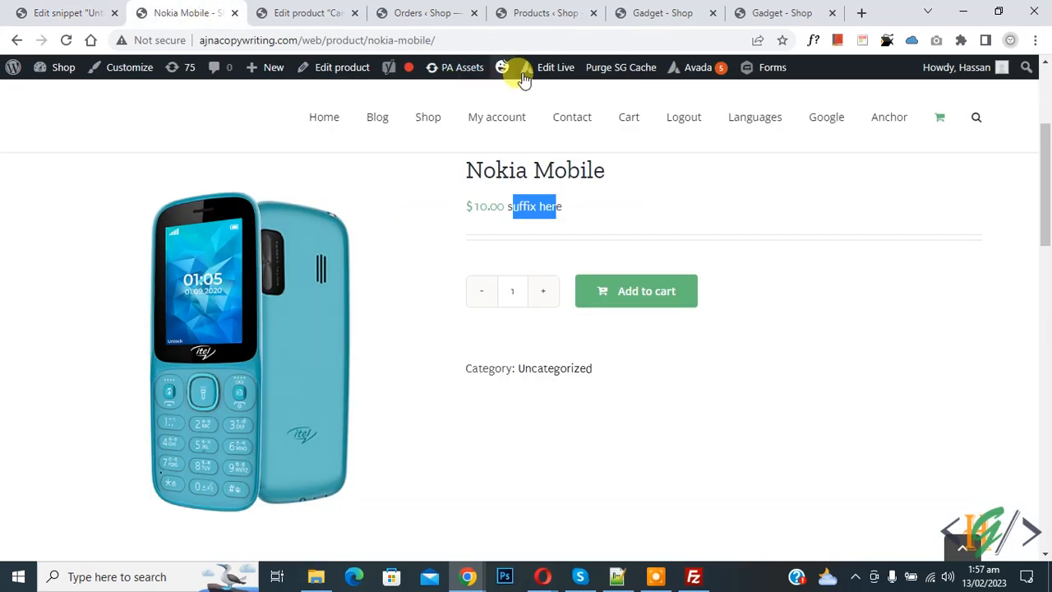
left_click(621, 67)
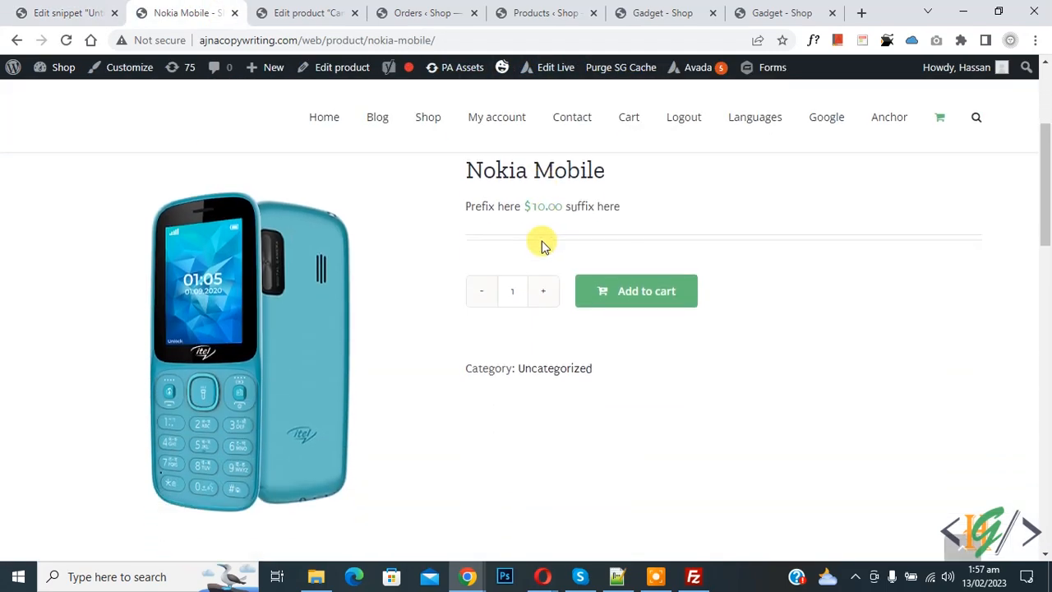
double_click(480, 206)
double_click(579, 207)
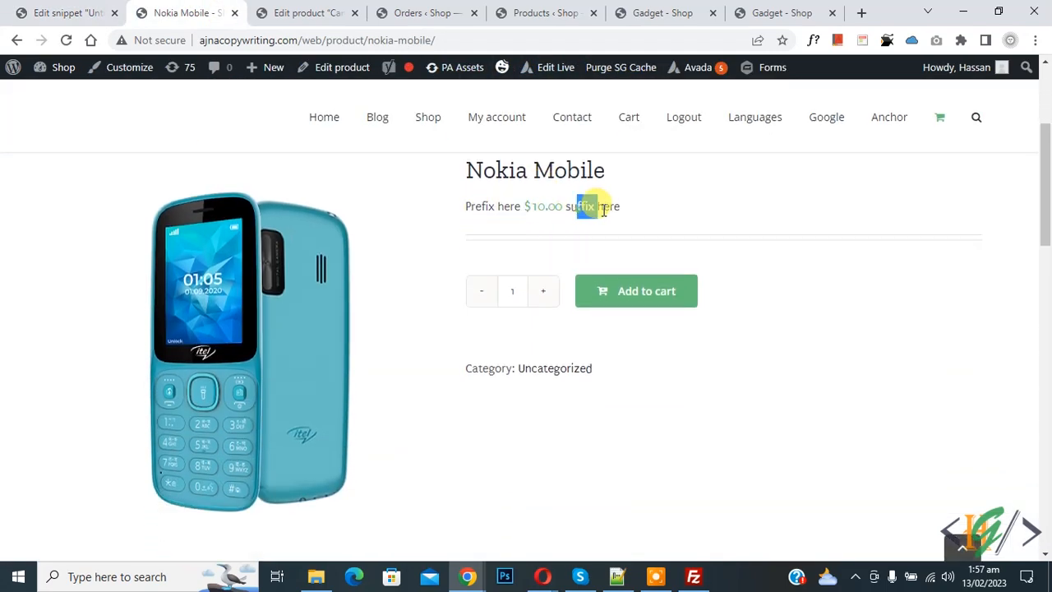
left_click(653, 215)
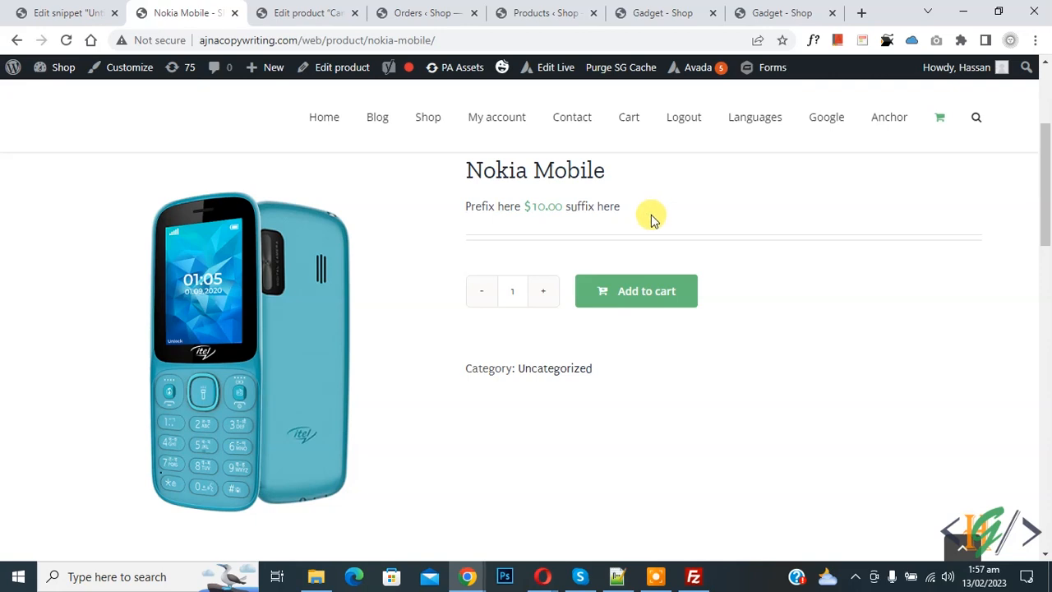